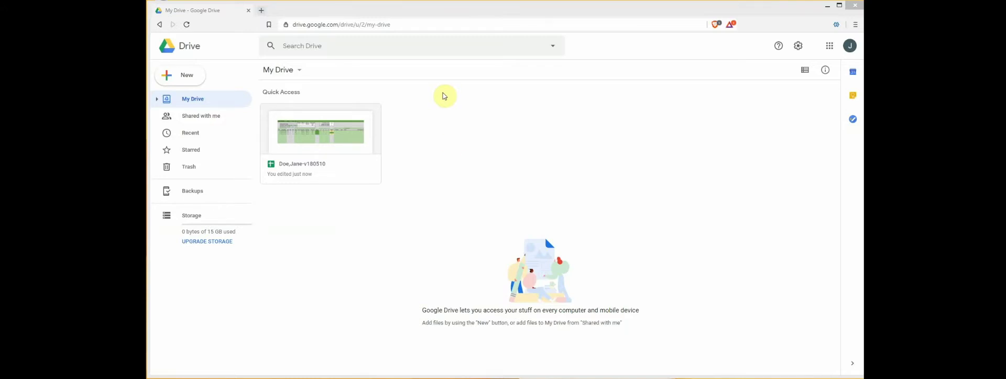
# Create a new folder named "My 2019 Trades" in My Drive.
pyautogui.click(443, 96)
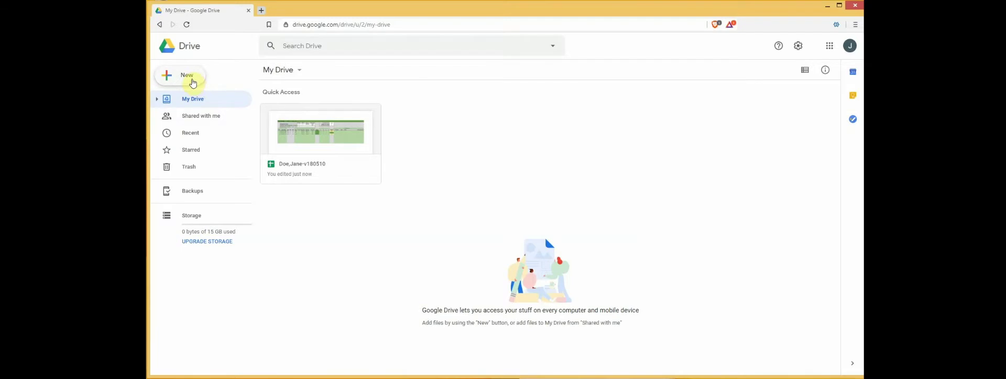
pyautogui.click(178, 79)
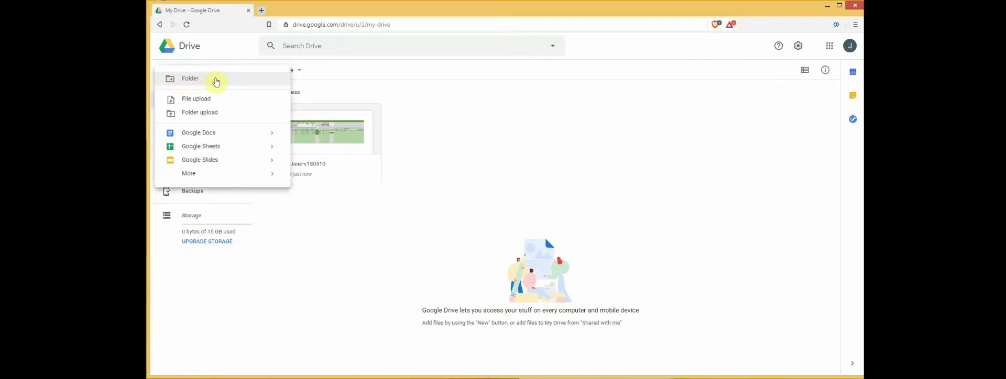
pyautogui.click(209, 80)
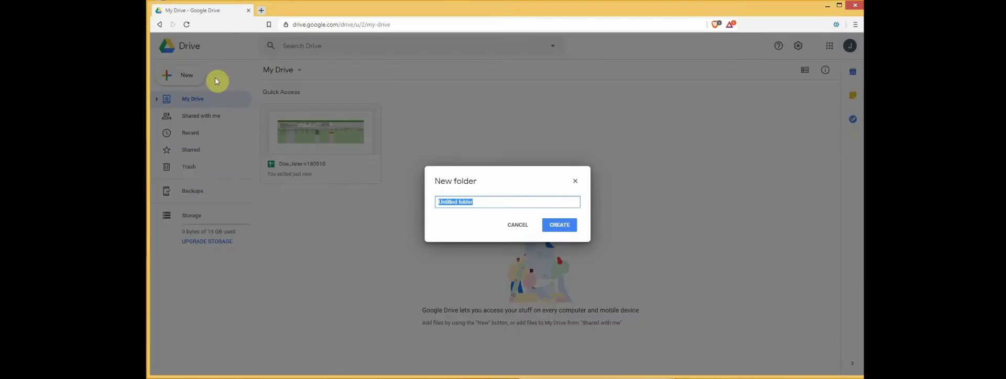
pyautogui.write('My 2019 Trades')
pyautogui.click(570, 227)
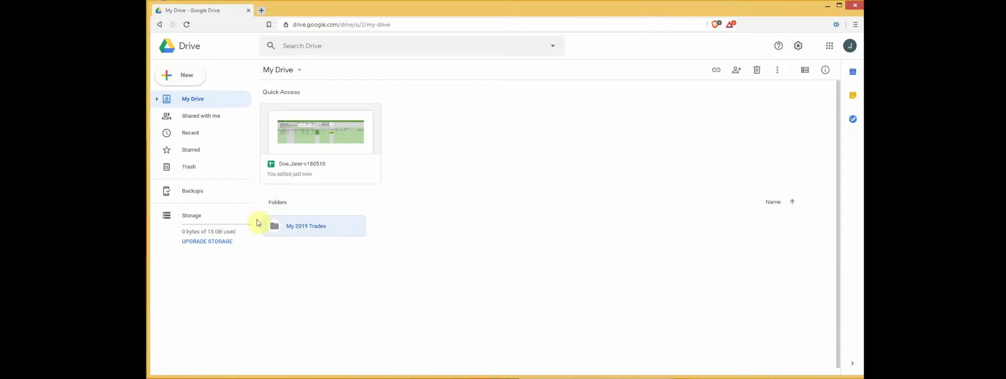
# Open the My 2019 Trades folder and create a blank Google Docs document in it.
pyautogui.doubleClick(315, 228)
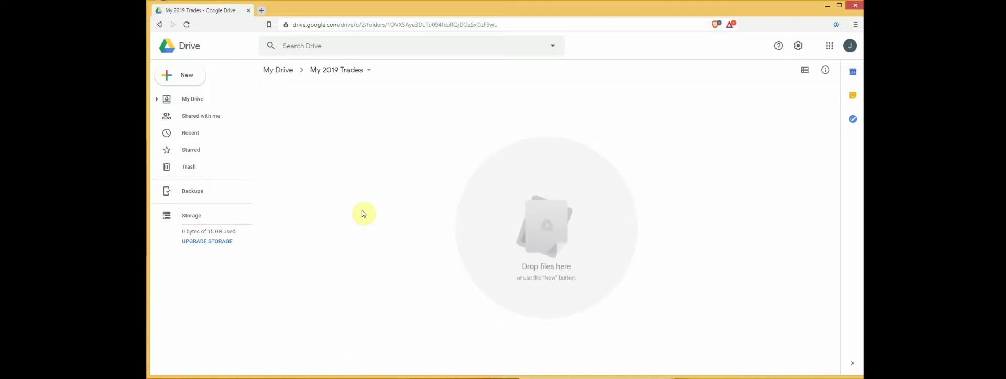
pyautogui.click(175, 75)
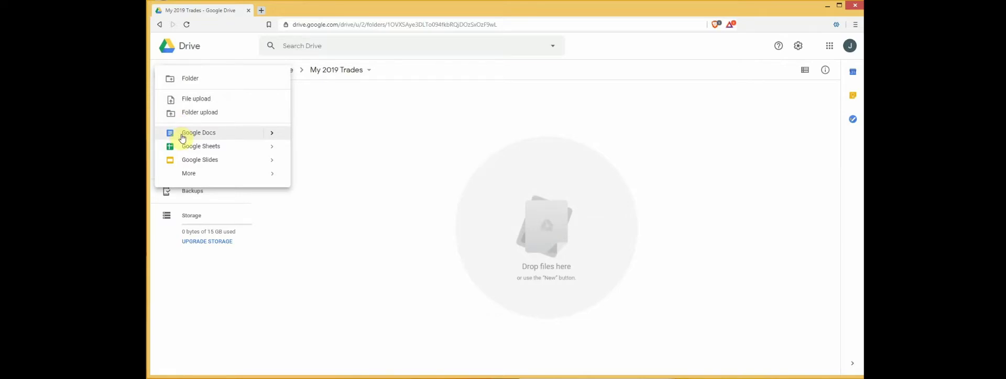
pyautogui.click(226, 132)
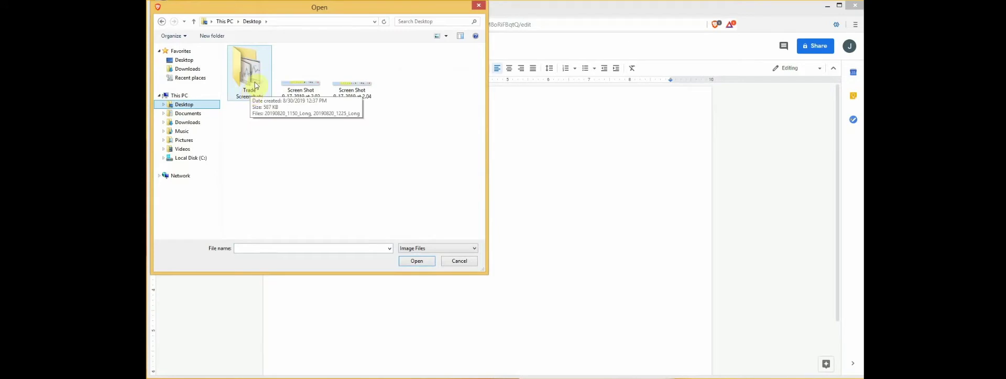
# Insert the image 20190820_1150_Long from the desktop's Trade Screenshots folder into the document.
pyautogui.doubleClick(255, 83)
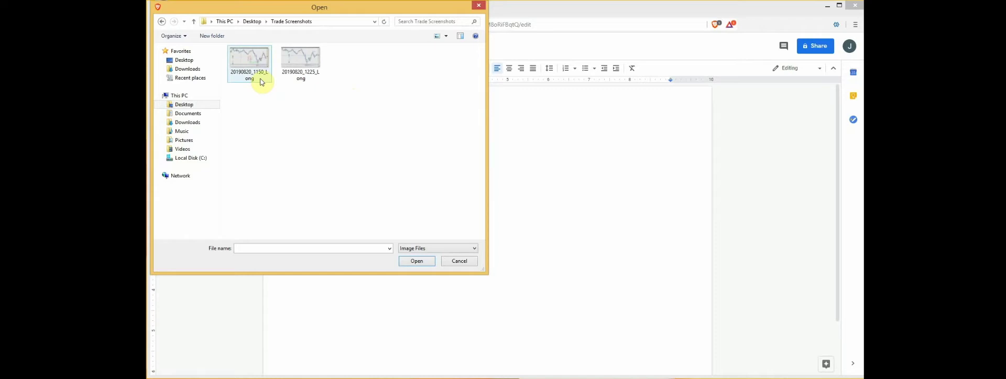
pyautogui.click(262, 82)
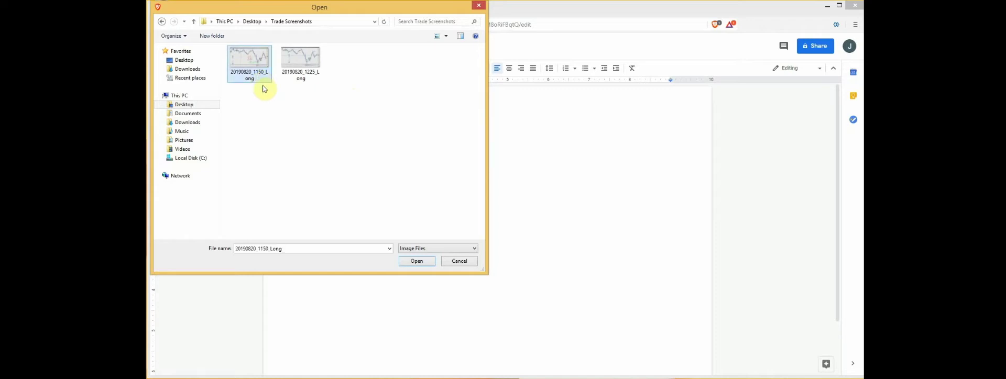
pyautogui.click(418, 261)
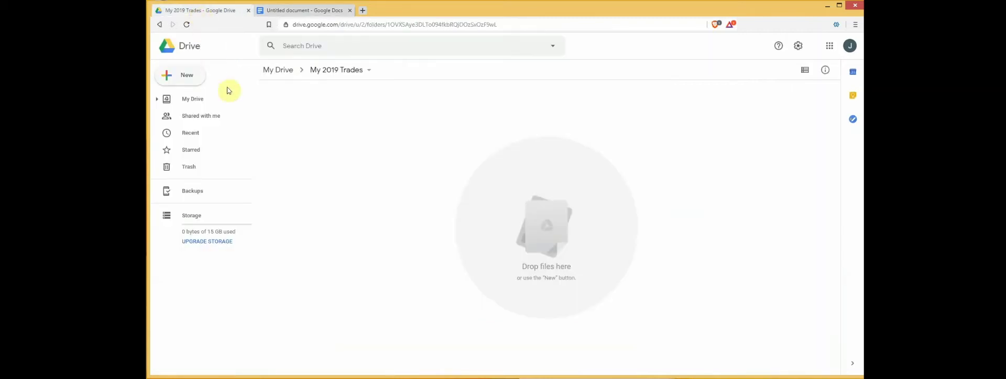
# Open the trade spreadsheet shared with the account and copy trade 1's cells from Trade Date through Trade % on the Live sheet.
pyautogui.click(210, 121)
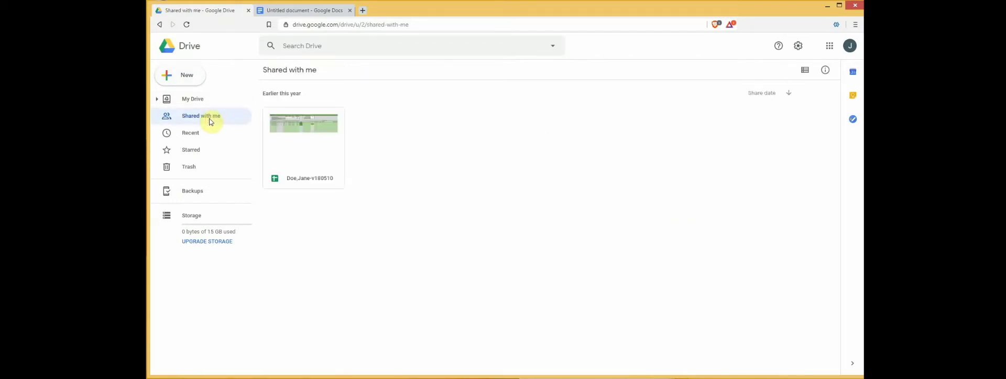
pyautogui.click(292, 151)
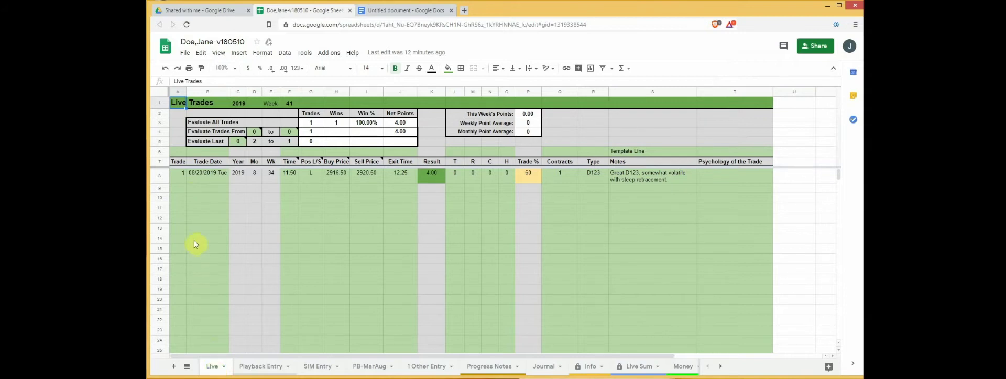
pyautogui.click(198, 179)
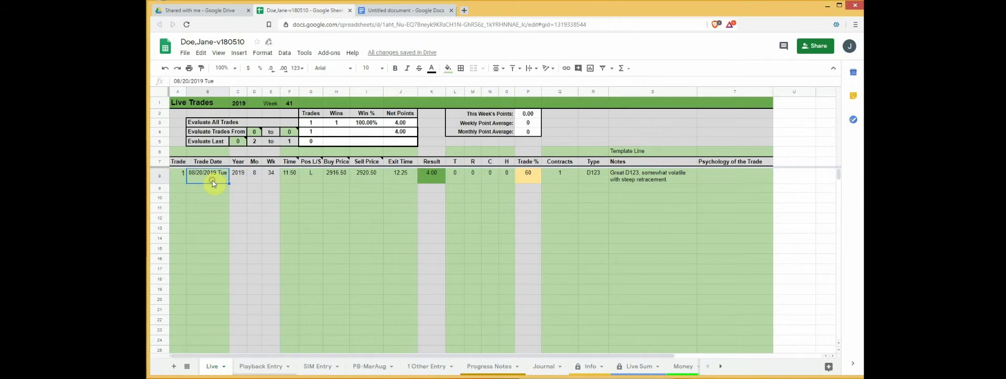
pyautogui.keyDown('shift'); pyautogui.click(533, 181); pyautogui.keyUp('shift')
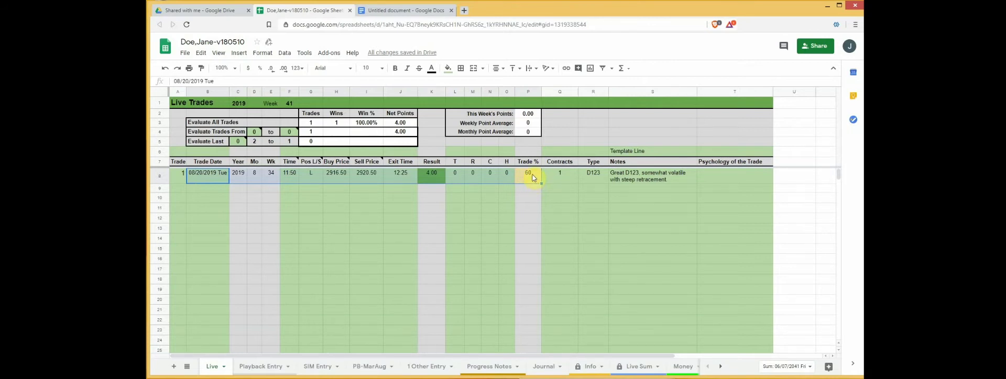
pyautogui.rightClick(532, 177)
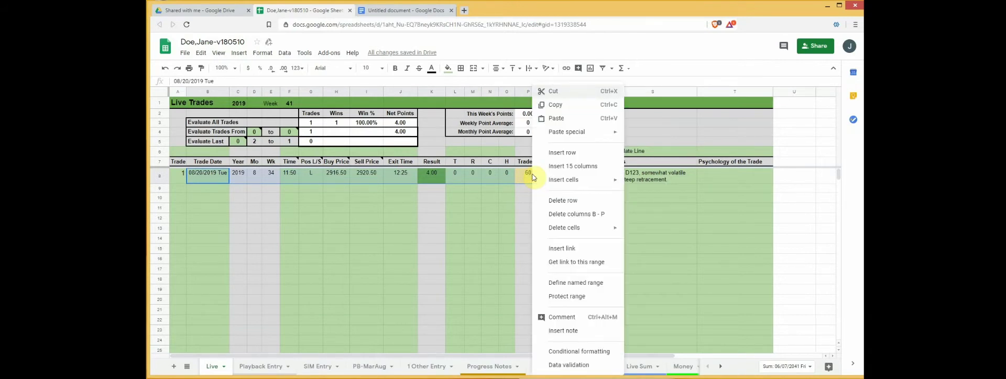
pyautogui.click(592, 108)
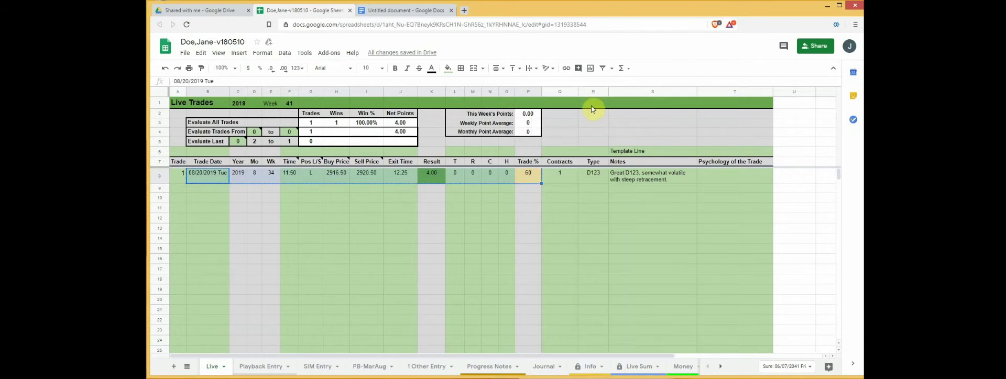
# Paste the copied trade cells below the screenshot in the untitled document as a table unlinked from the spreadsheet.
pyautogui.click(425, 11)
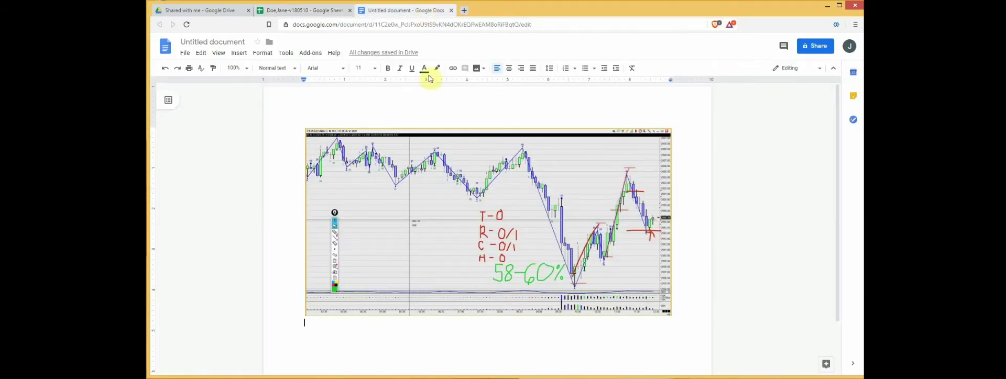
pyautogui.rightClick(325, 326)
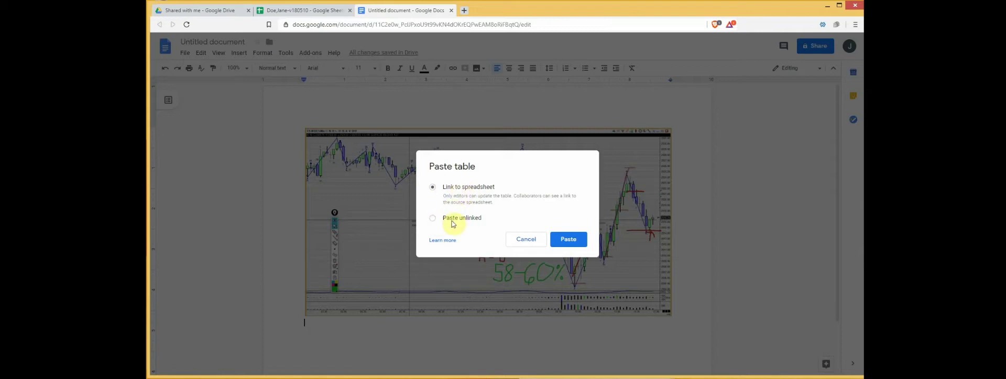
pyautogui.click(451, 220)
pyautogui.click(557, 242)
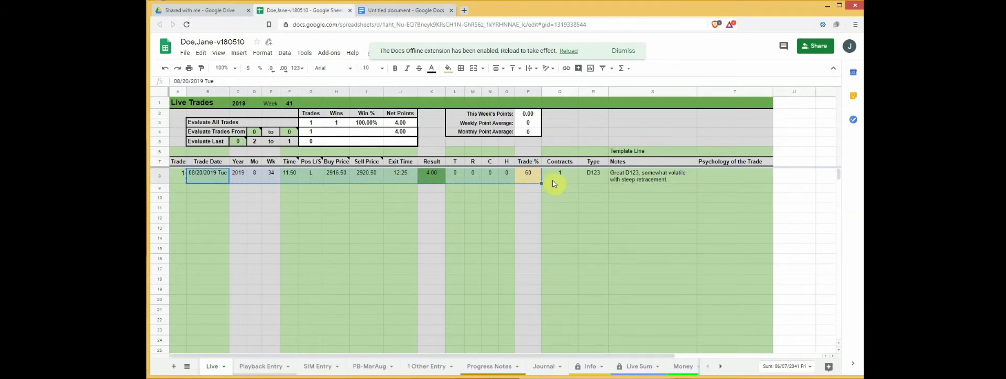
# Copy trade 1's Contracts, Type and Notes cells from the spreadsheet and paste them below the first table in the document.
pyautogui.click(553, 182)
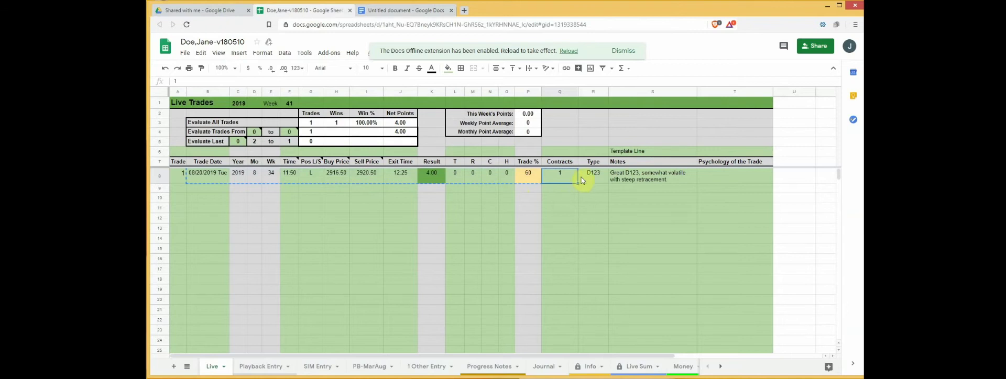
pyautogui.keyDown('shift'); pyautogui.click(676, 181); pyautogui.keyUp('shift')
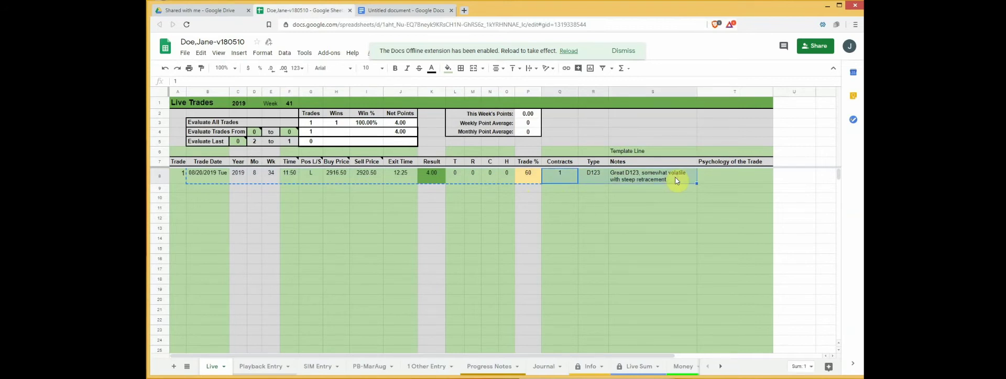
pyautogui.rightClick(598, 183)
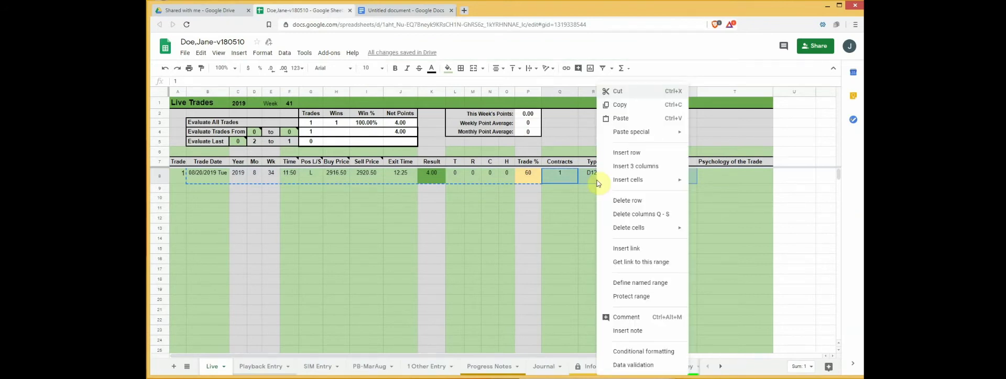
pyautogui.click(620, 108)
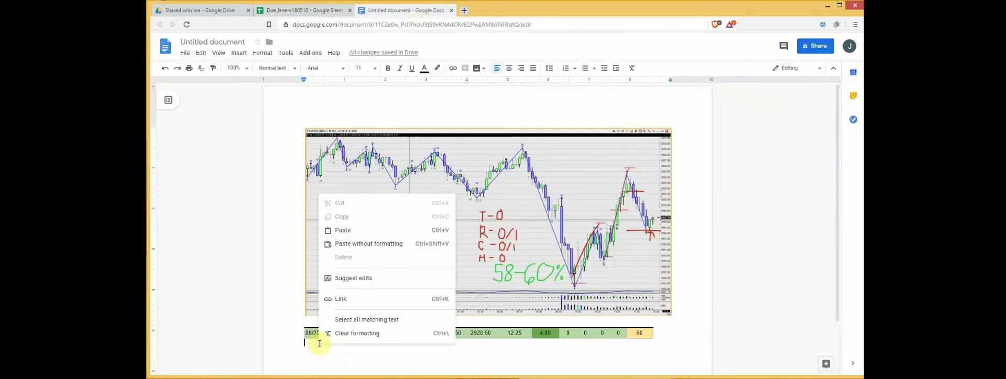
pyautogui.click(352, 231)
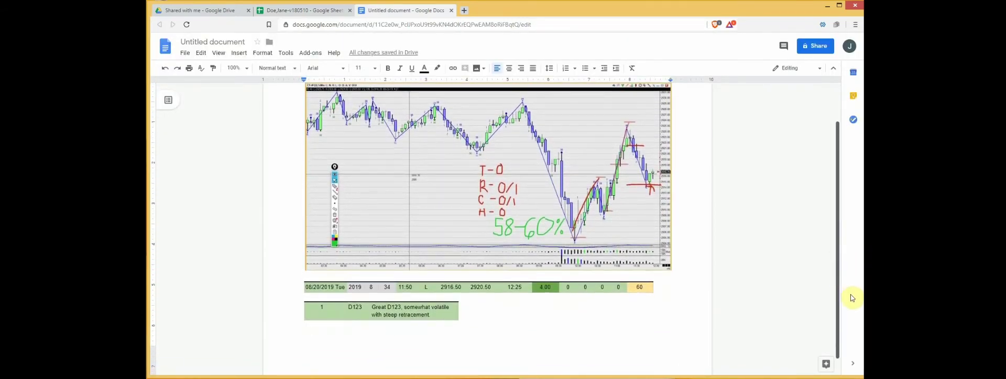
# Insert the image 20190820_1225_Long from the Trade Screenshots folder below the second table.
pyautogui.click(239, 53)
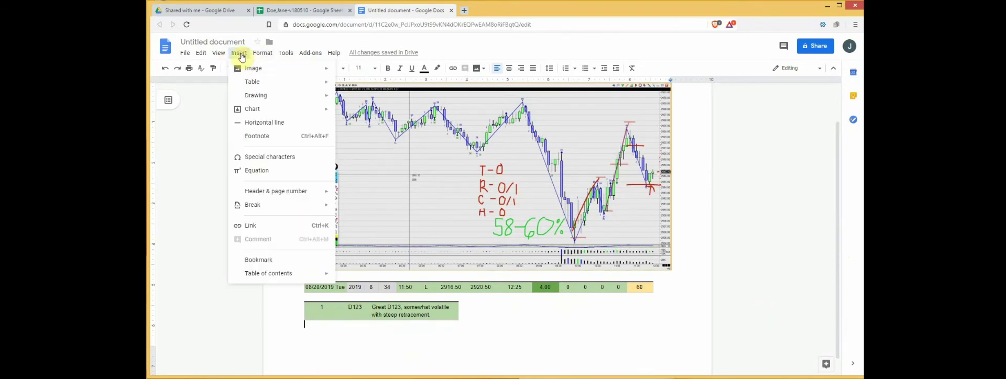
pyautogui.moveTo(244, 67)
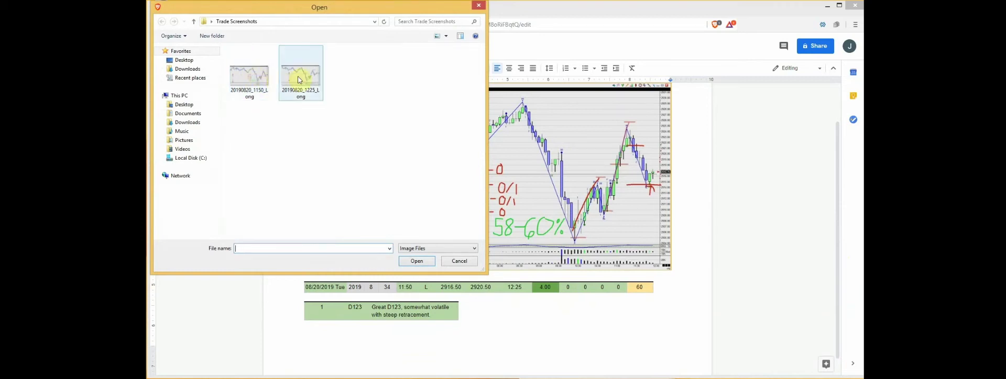
pyautogui.click(316, 88)
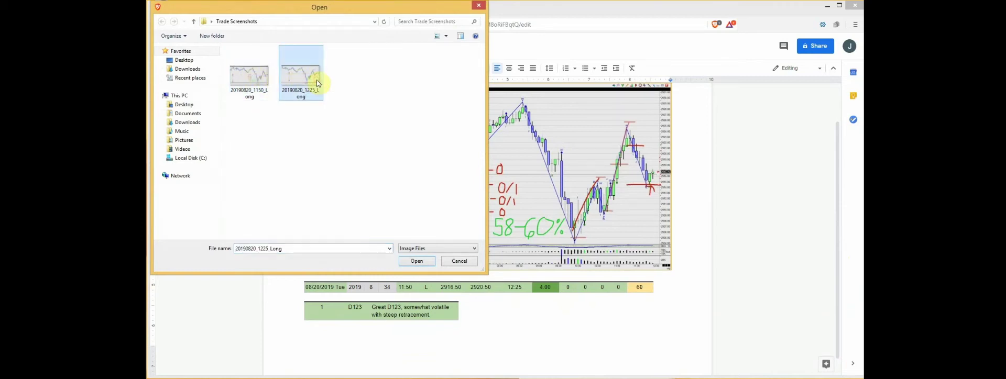
pyautogui.click(423, 261)
pyautogui.scroll(-3, 825, 233)
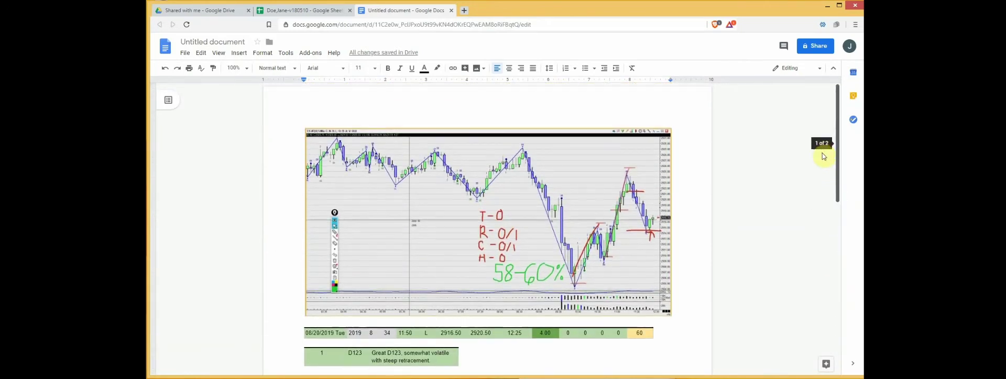
# Rename the document with the date 2019.08.21, an underscore, and the trader's first name and last initial.
pyautogui.click(242, 43)
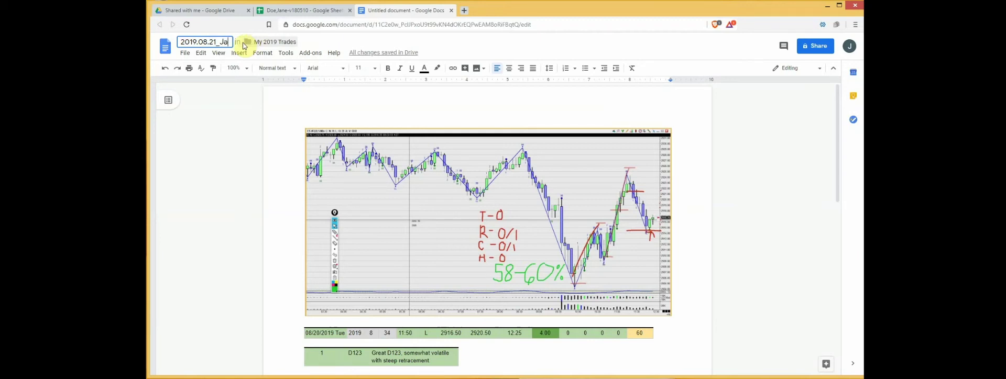
pyautogui.write('DT')
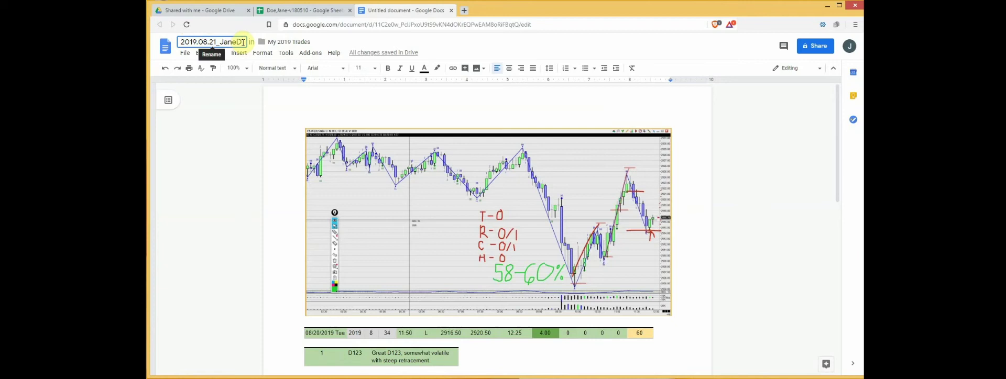
pyautogui.press('Return')
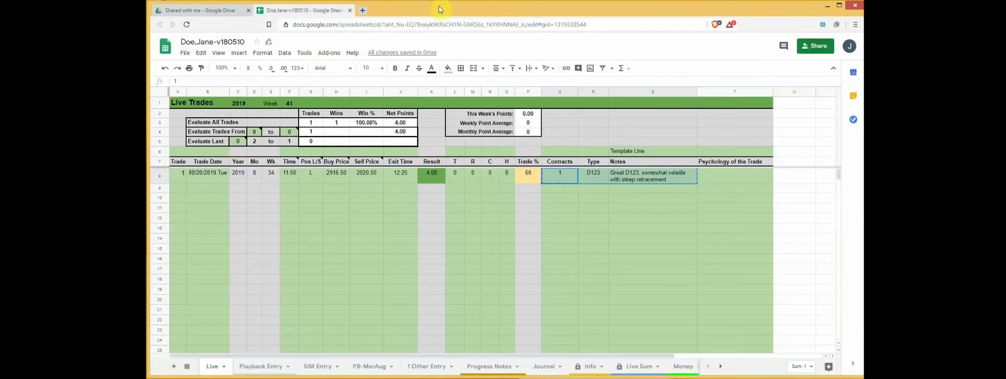
# Return to My Drive and reopen the renamed trade document from the My 2019 Trades folder.
pyautogui.click(225, 11)
pyautogui.click(198, 103)
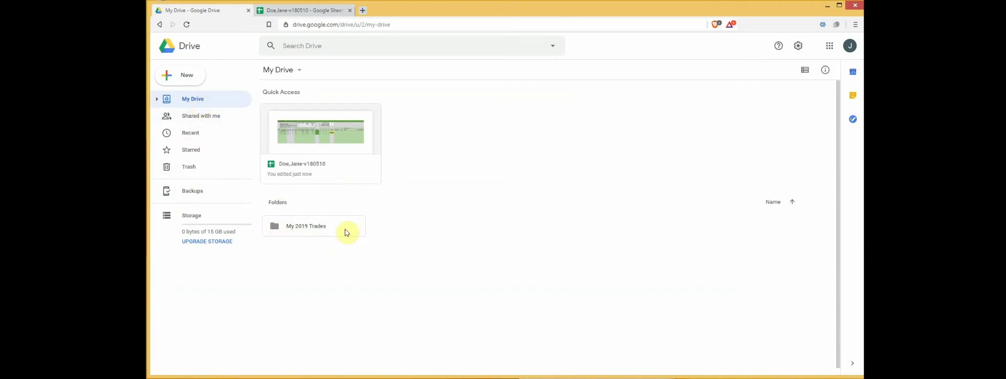
pyautogui.doubleClick(345, 230)
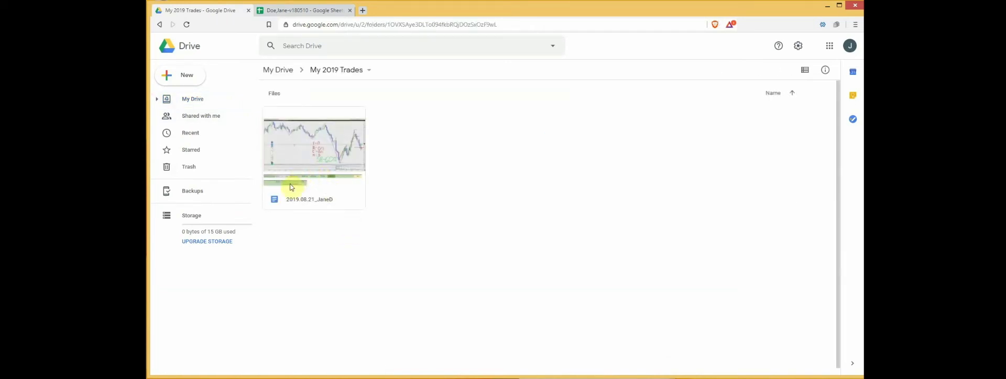
pyautogui.doubleClick(341, 204)
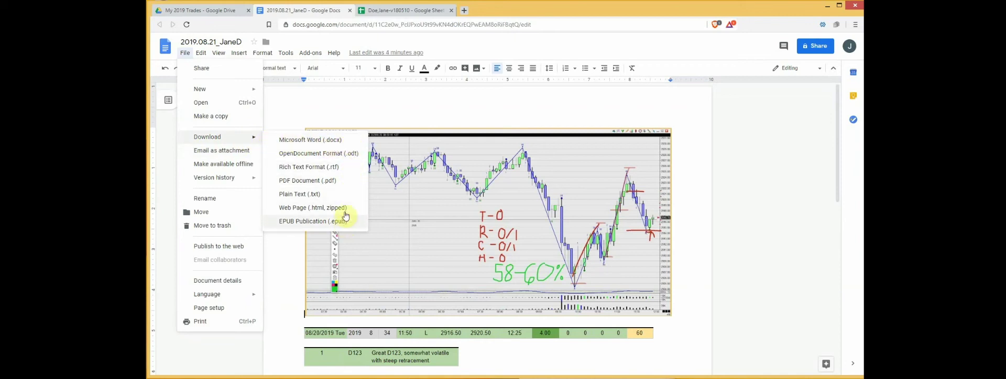
# Download the document in Microsoft Word (.docx) format, choosing the Desktop as the save location.
pyautogui.click(351, 141)
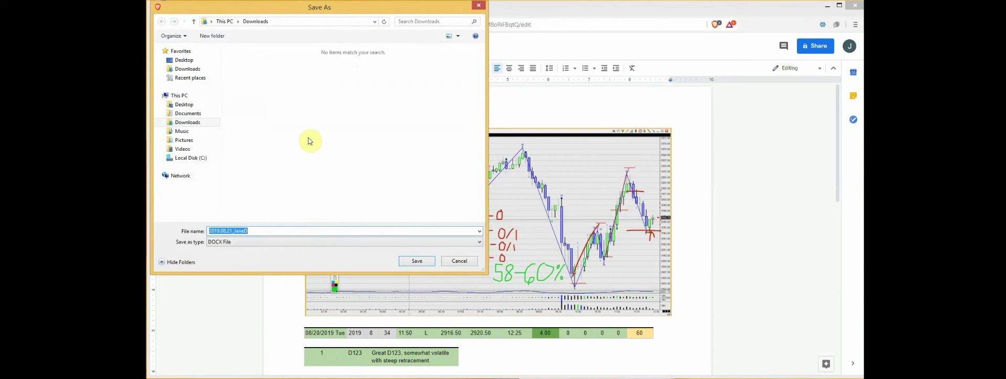
pyautogui.click(194, 105)
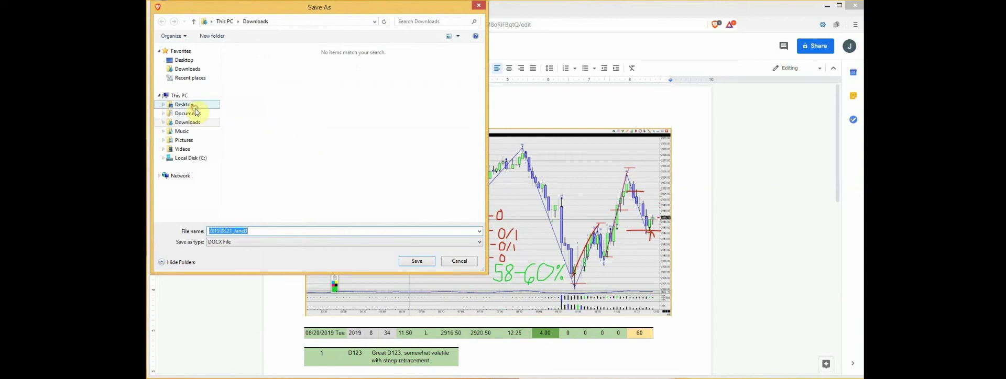